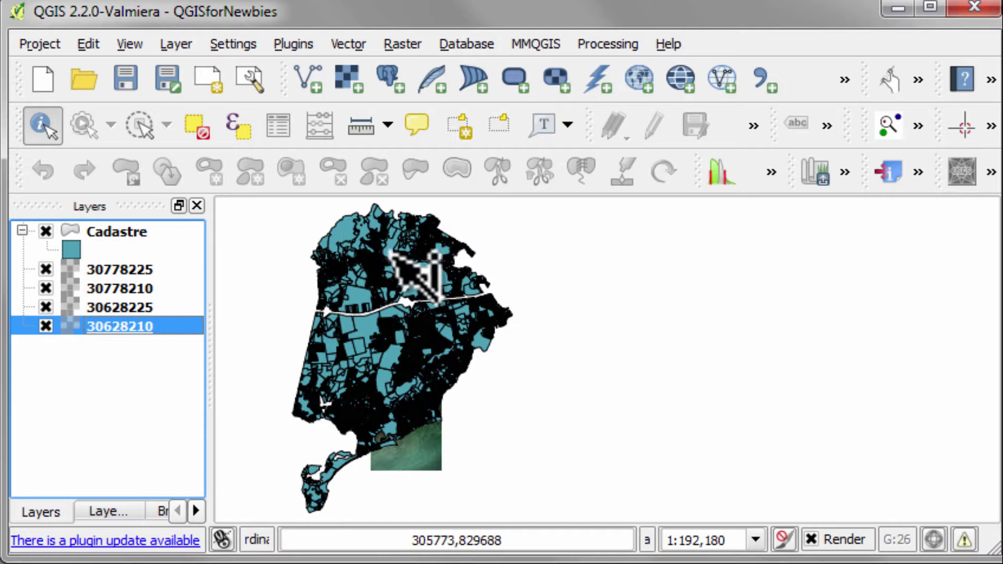
Step: Make Cadastre the current layer in the Layers panel
left_click(348, 224)
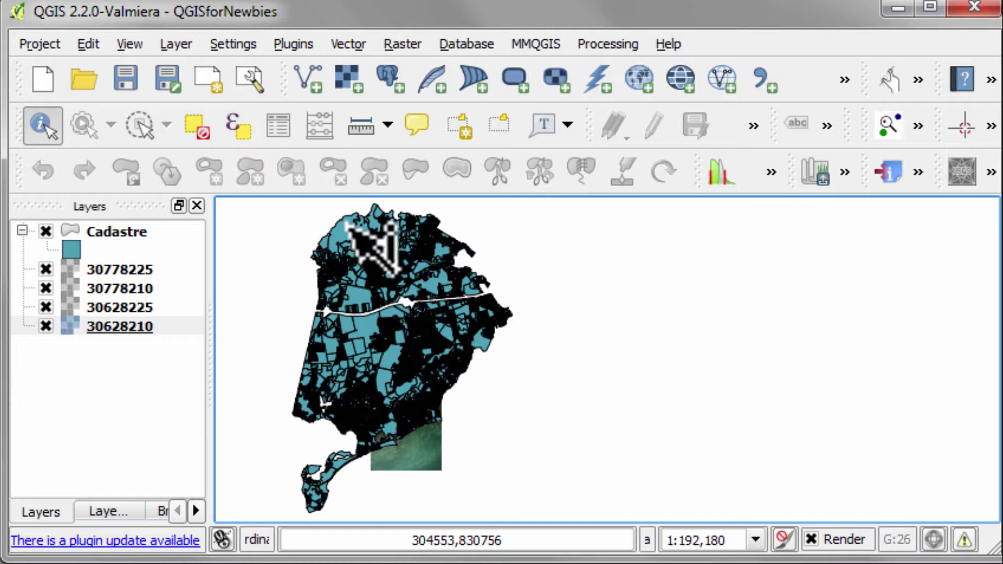
left_click(116, 236)
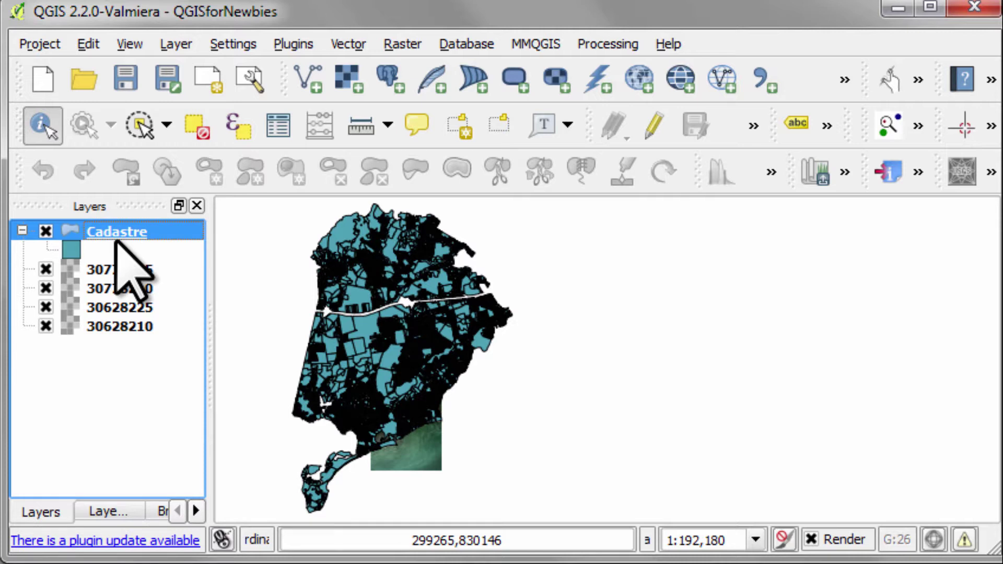
Step: Identify the north-west parcel, whose address reads 0 LONE TREE CREEK
left_click(346, 232)
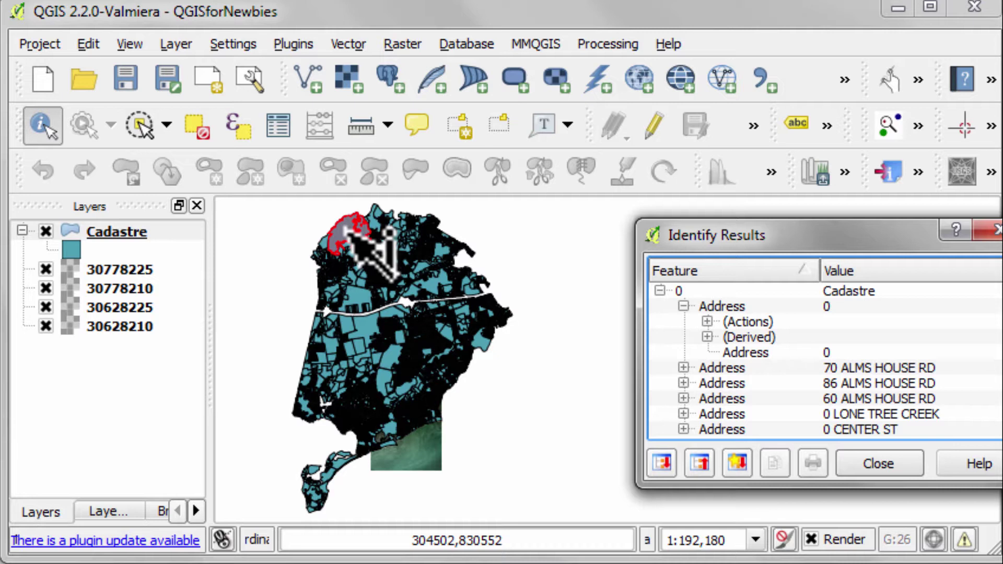
left_click(344, 228)
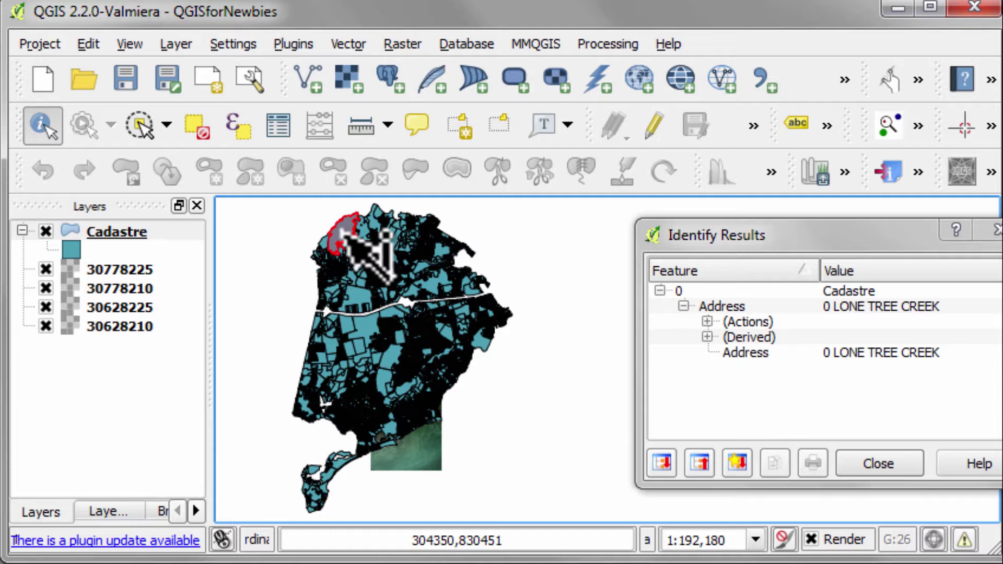
Step: Open the Cadastre attribute table listing all 15813 features
left_click(278, 126)
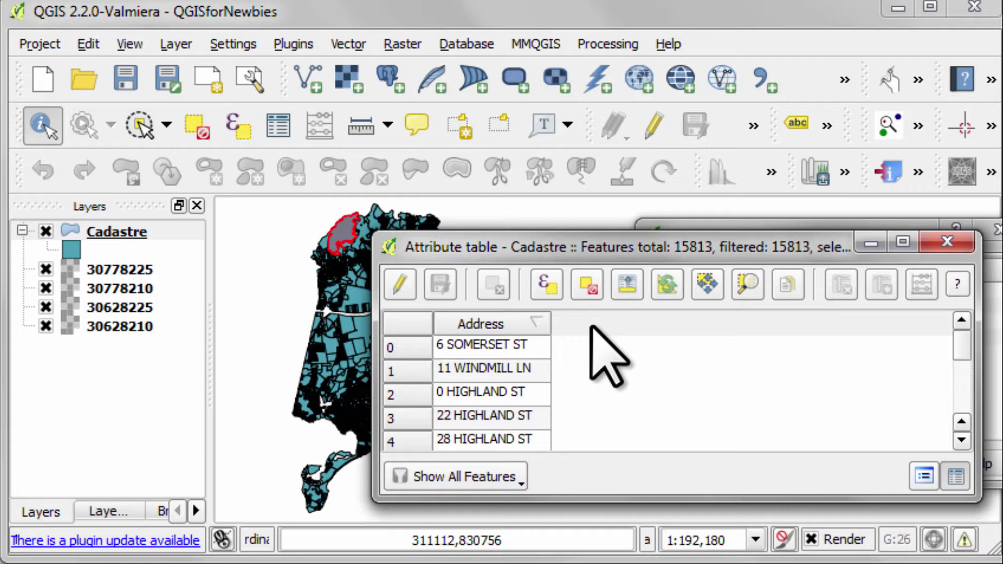
Step: Filter the Address column on '32 k', case-insensitive, leaving 4 of 15813 parcels
left_click_drag(554, 253, 613, 254)
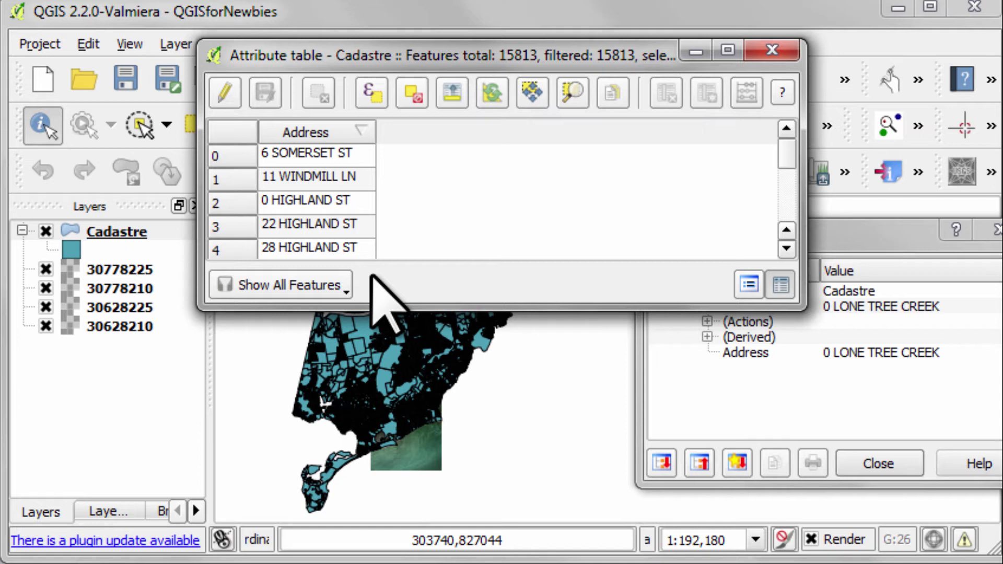
left_click(330, 286)
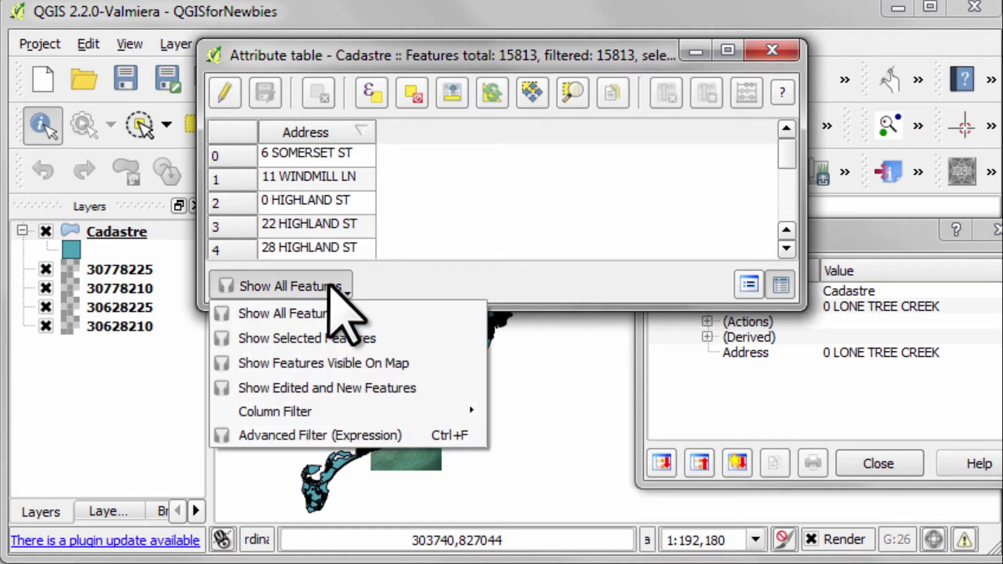
mouse_move(313, 411)
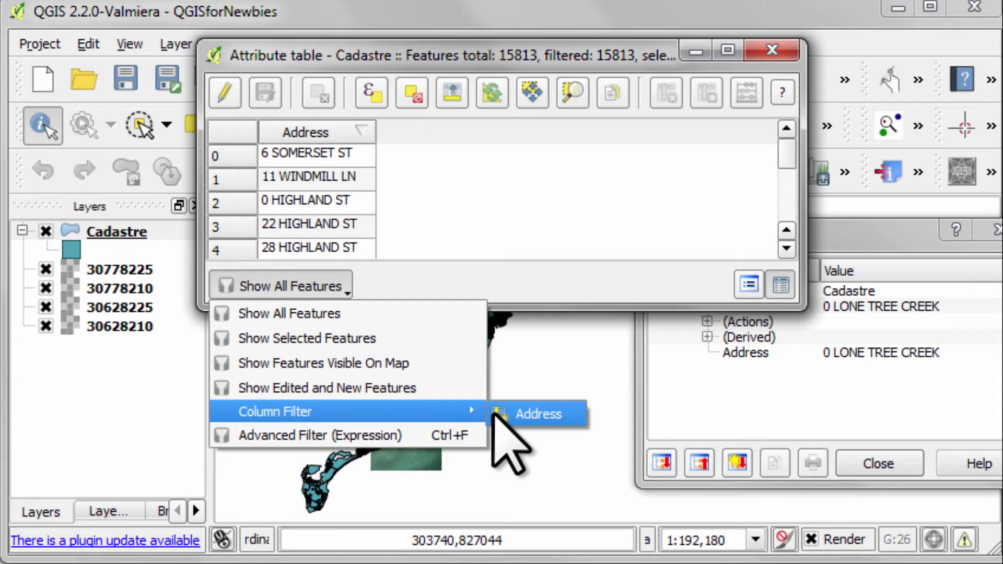
left_click(523, 413)
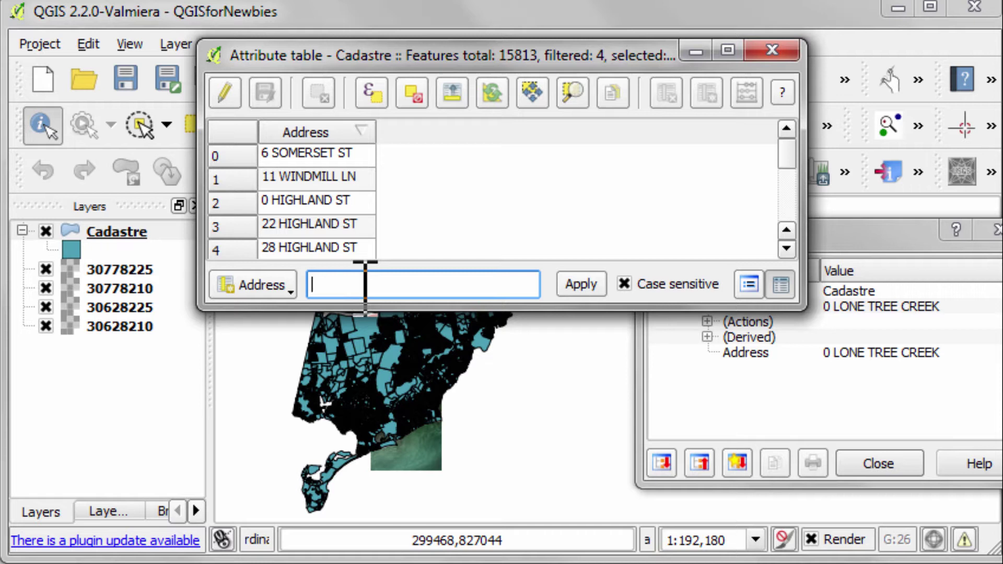
type("32 k")
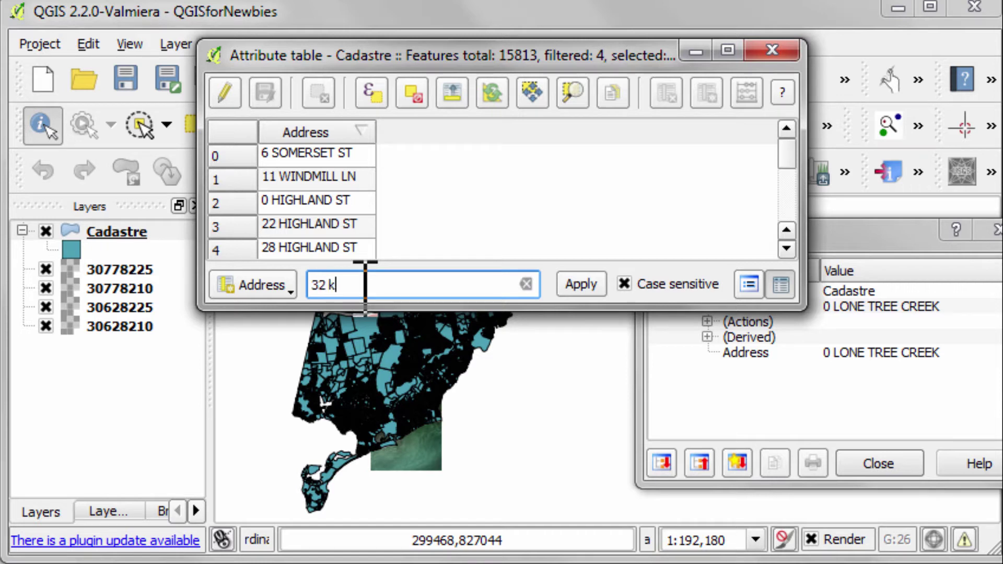
left_click(626, 285)
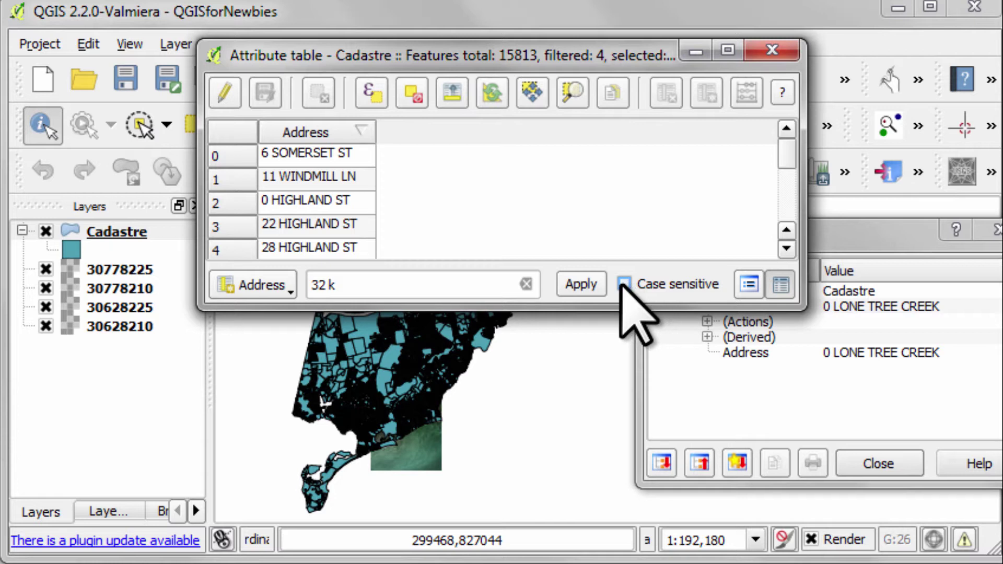
left_click(569, 283)
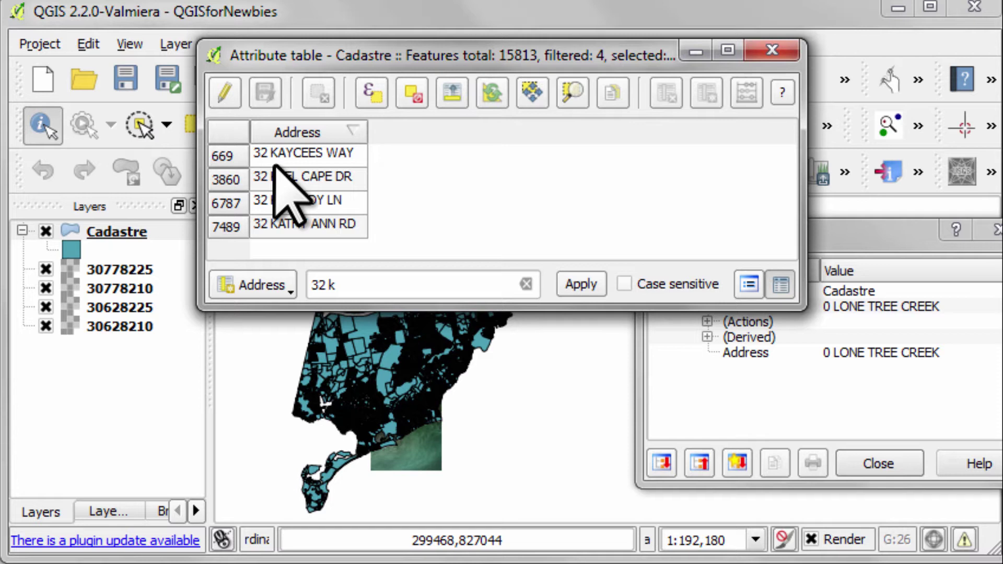
left_click(366, 285)
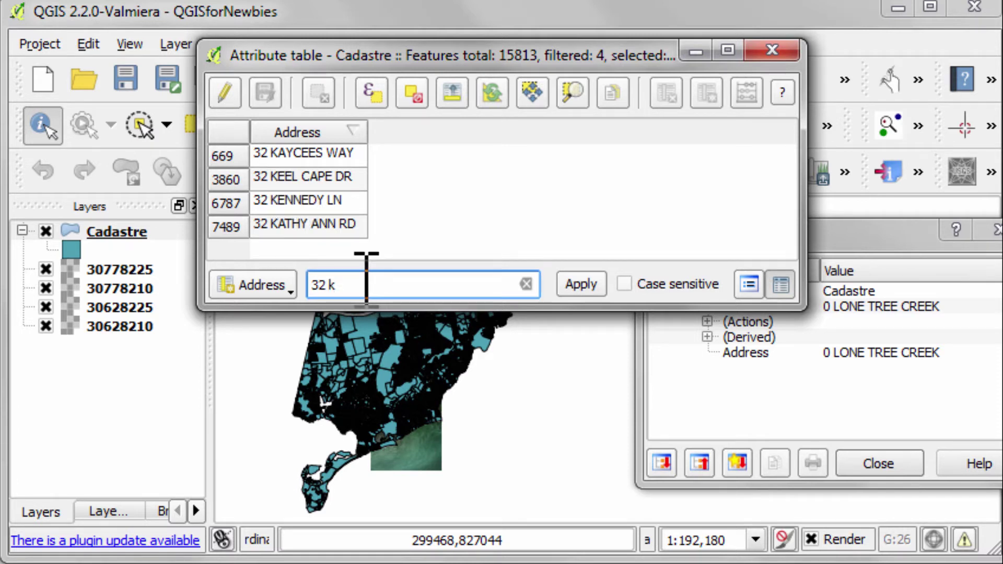
type("e")
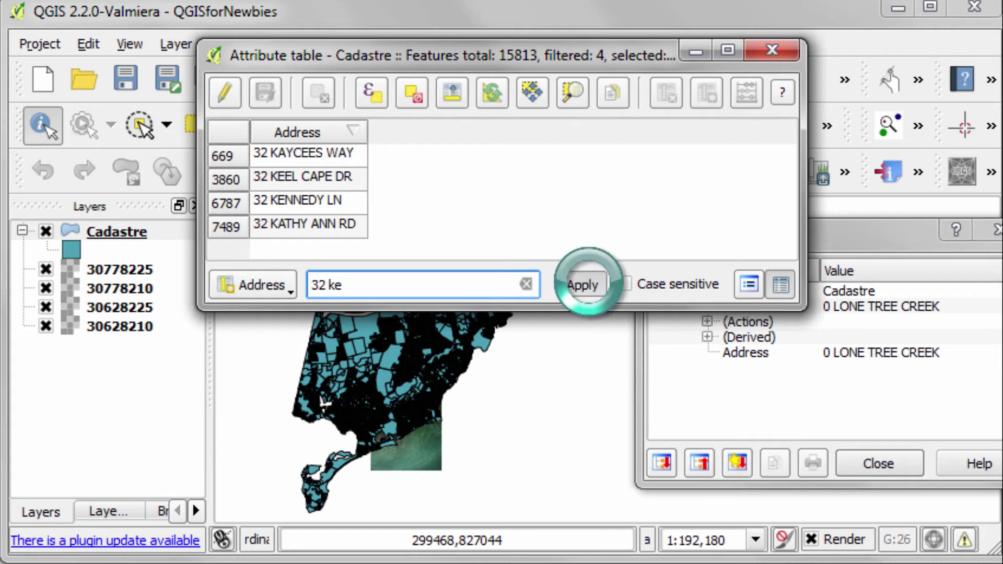
left_click(589, 282)
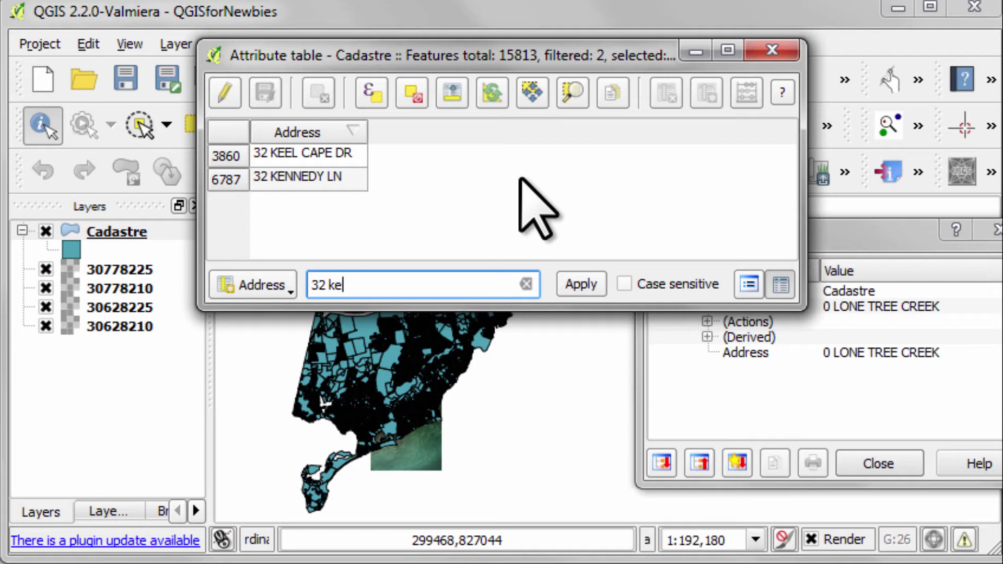
left_click(226, 155)
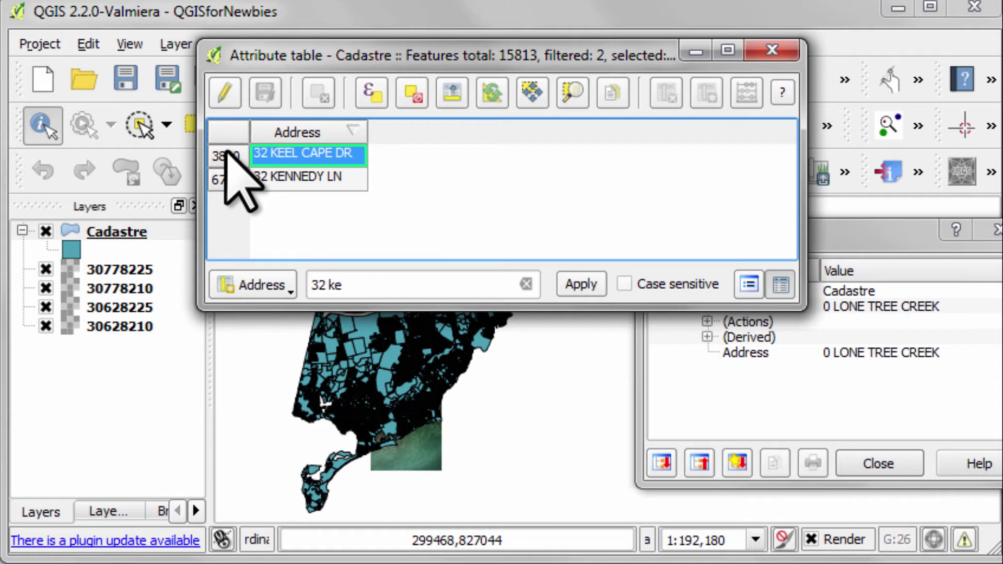
left_click(313, 192)
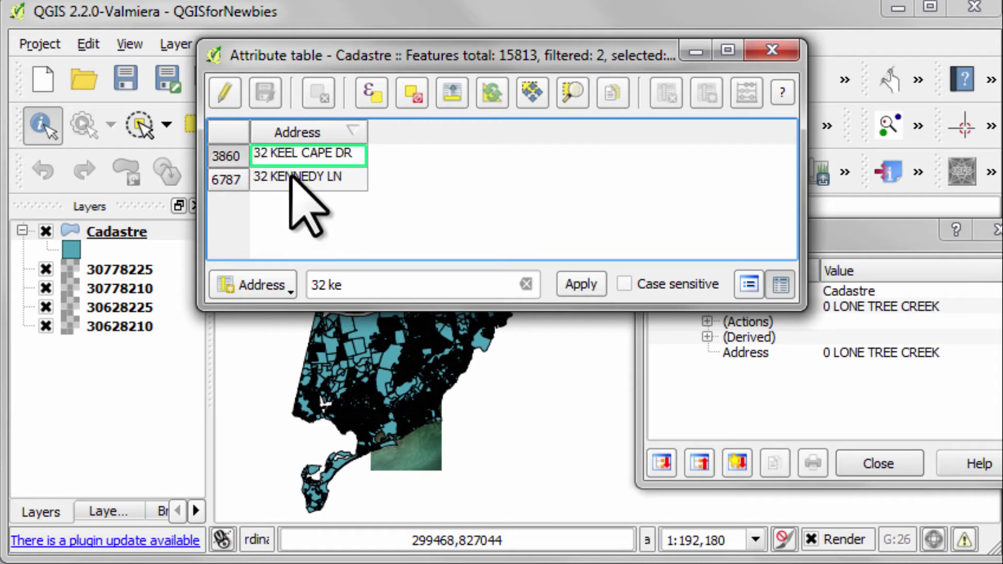
left_click_drag(226, 155, 226, 179)
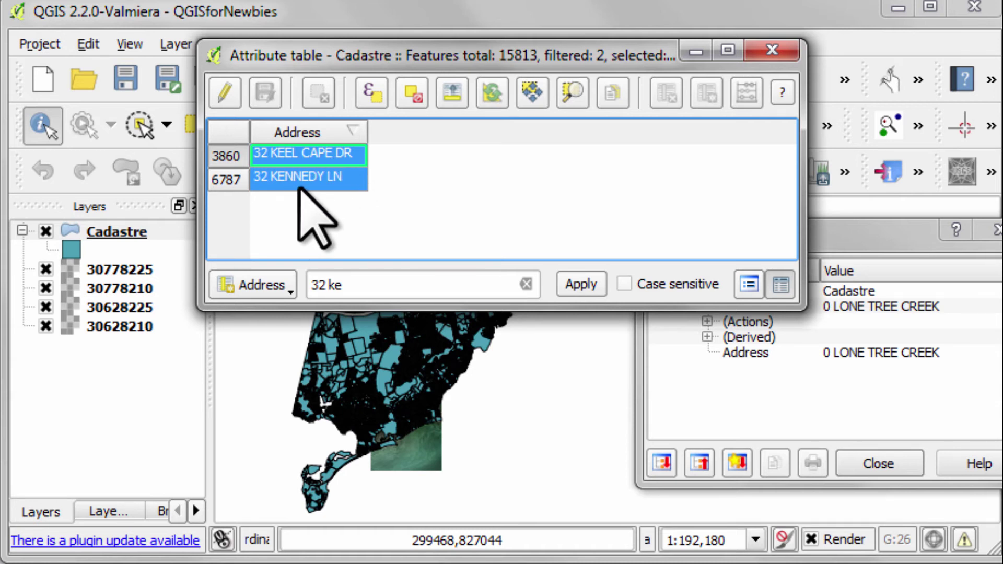
Step: Clear the '32 ke' filter text and apply it so all features are listed
key("Tab")
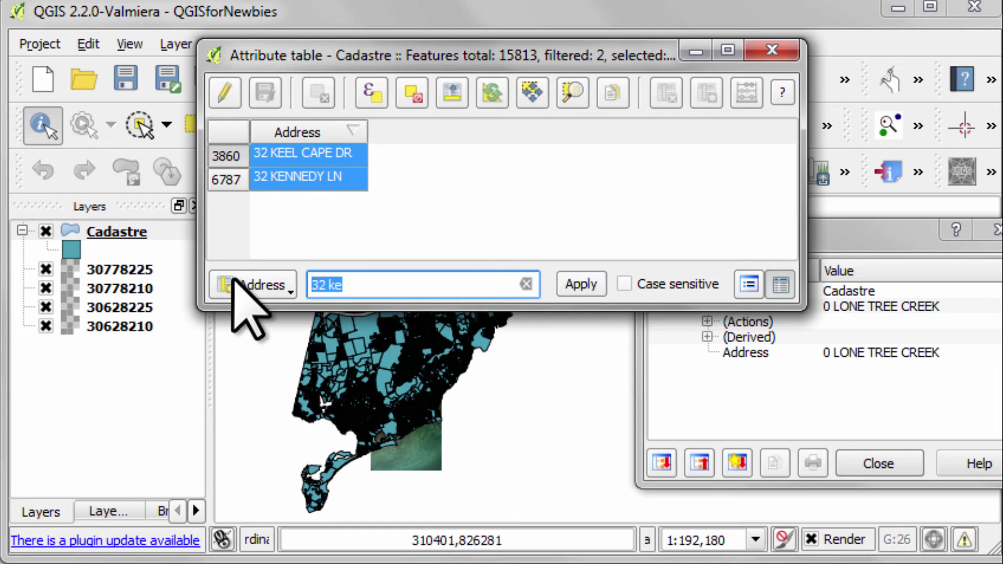
key("BackSpace")
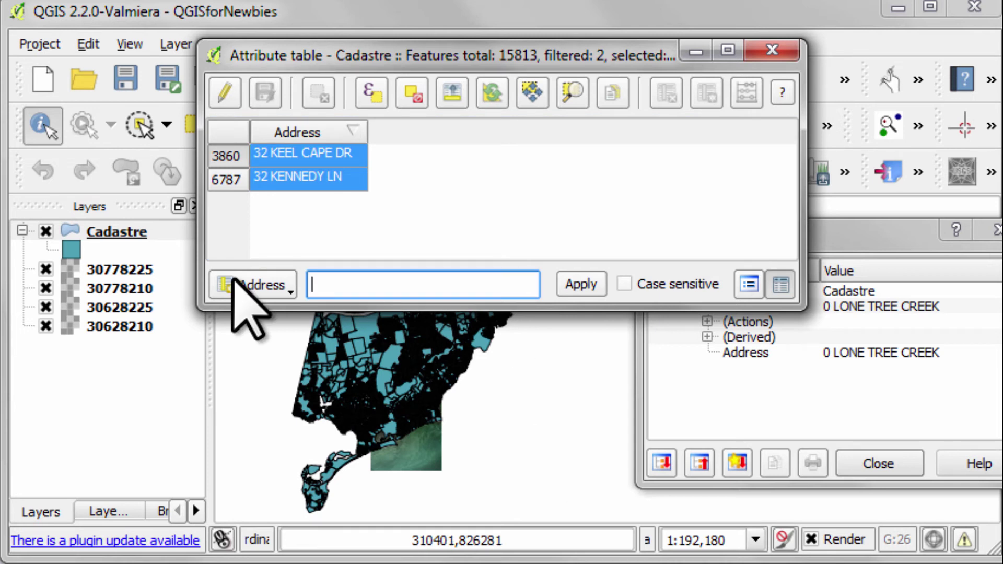
left_click(573, 283)
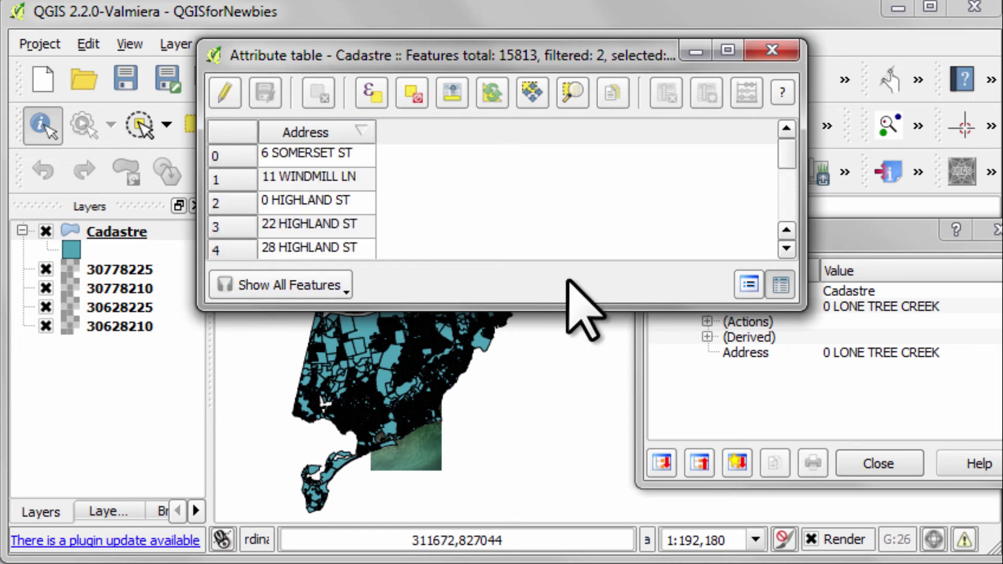
Step: Move the two selected parcels to the table's top and zoom the map to them
left_click(449, 94)
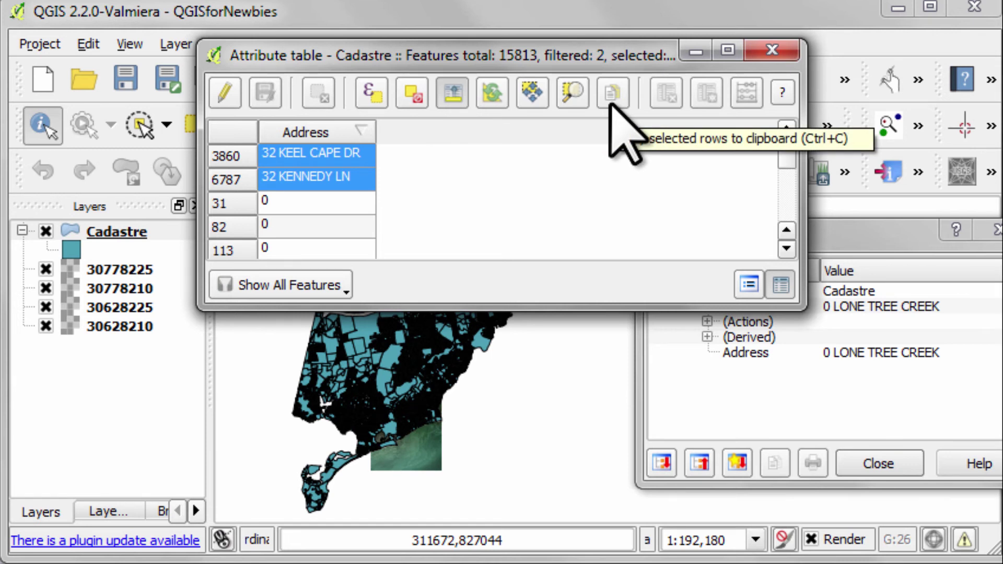
left_click(573, 94)
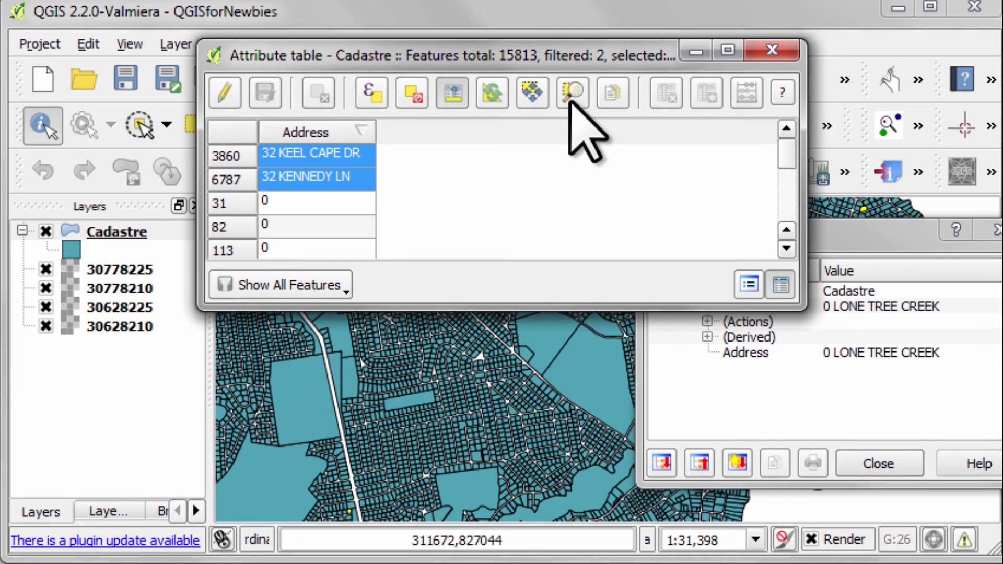
left_click(997, 230)
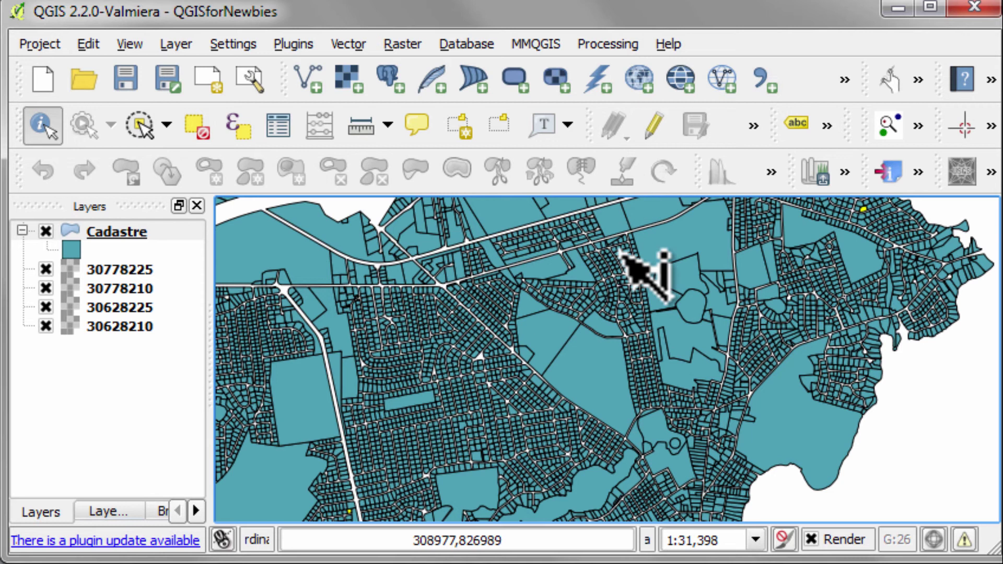
key("alt+Tab")
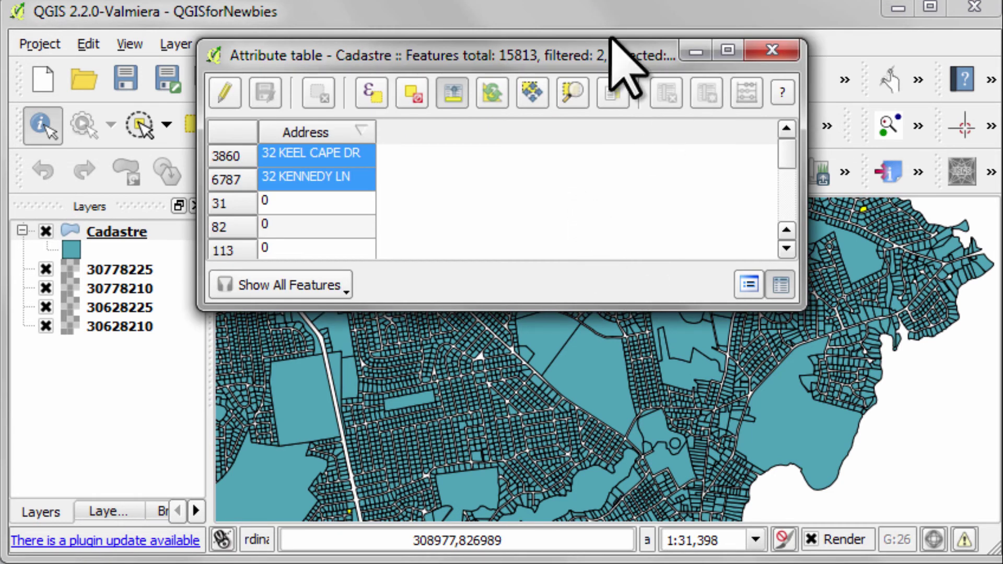
left_click_drag(564, 61, 426, 5)
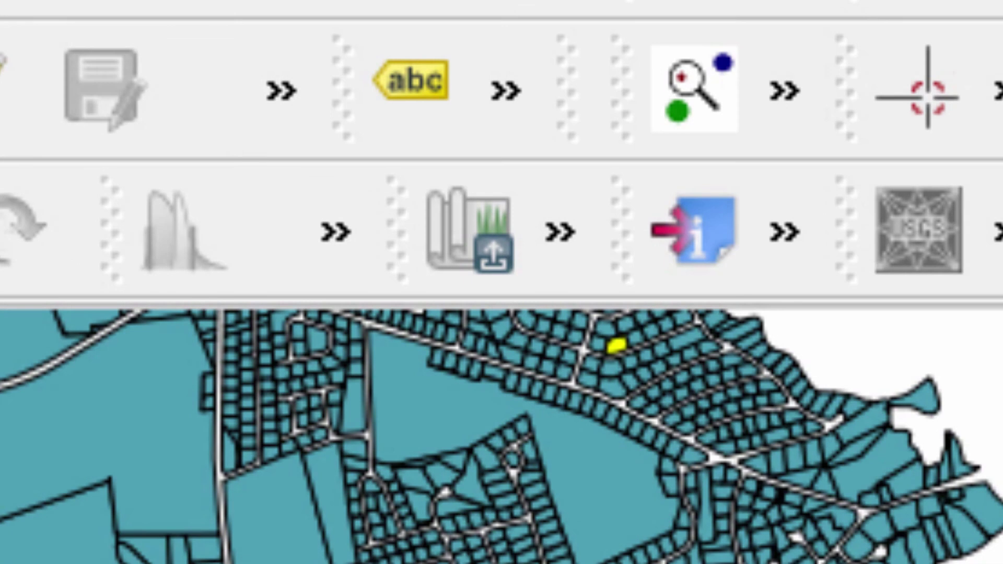
left_click(734, 206)
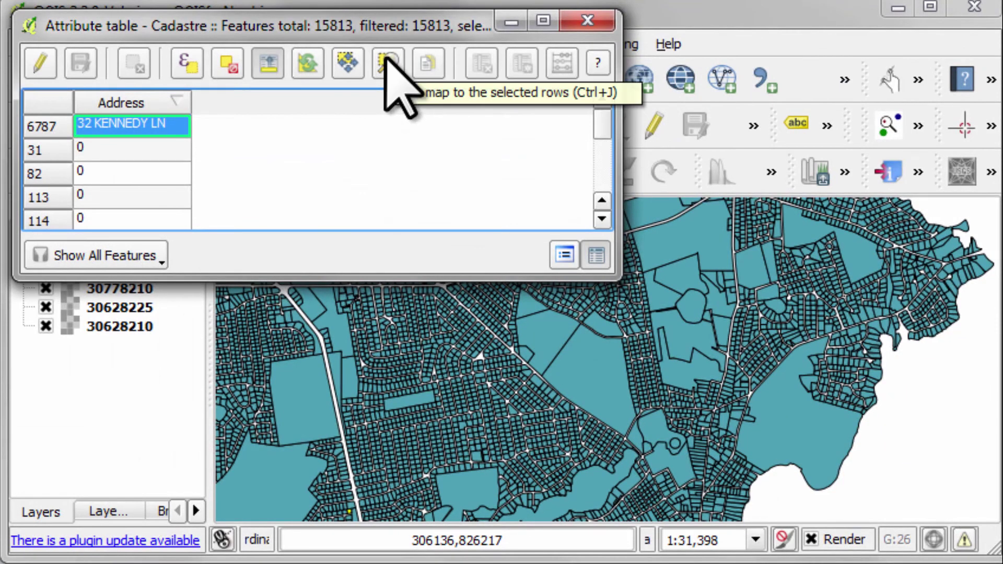
left_click(388, 60)
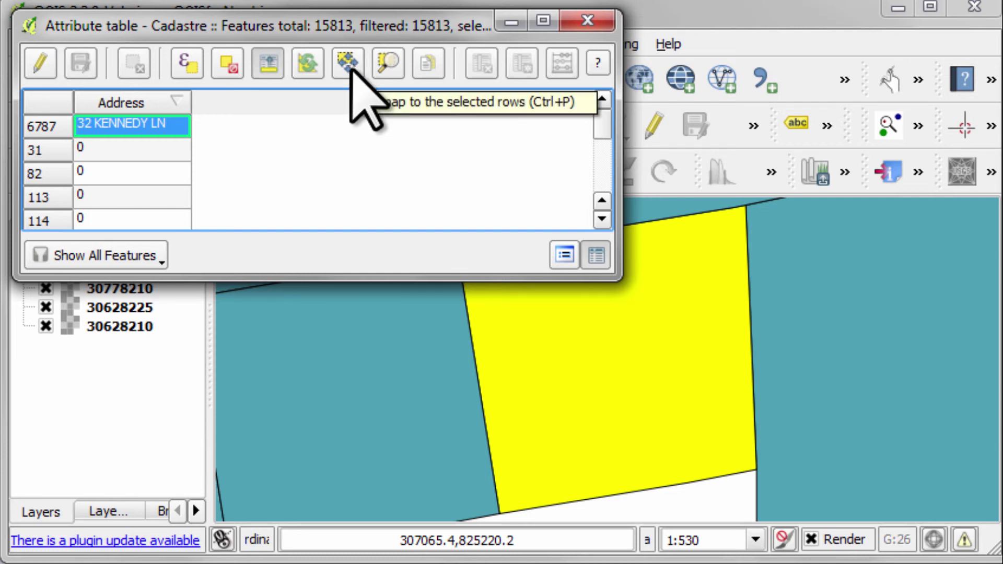
Step: Invert the Cadastre selection, zoom the map out to 1:8,486, then deselect all parcels
left_click(309, 64)
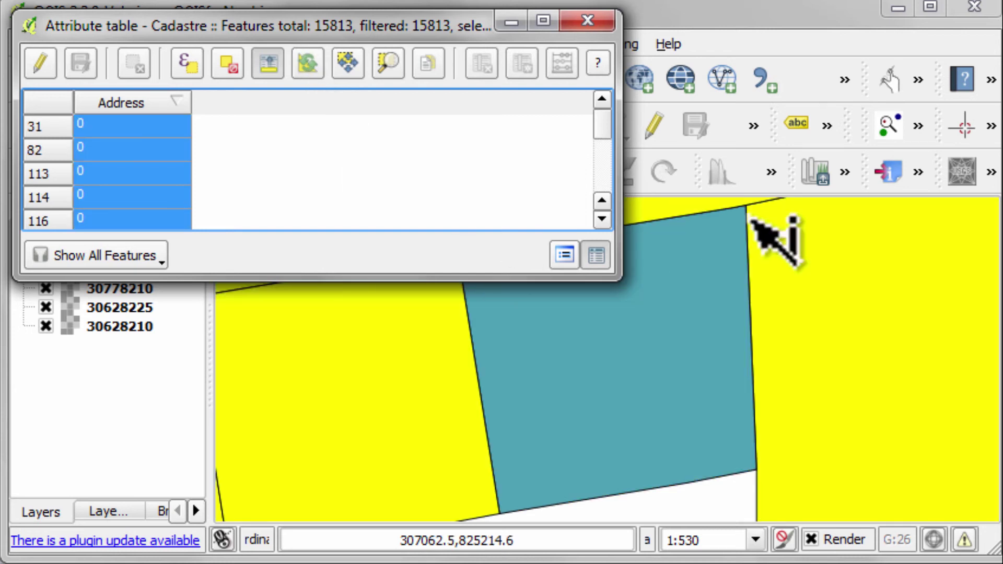
left_click(754, 21)
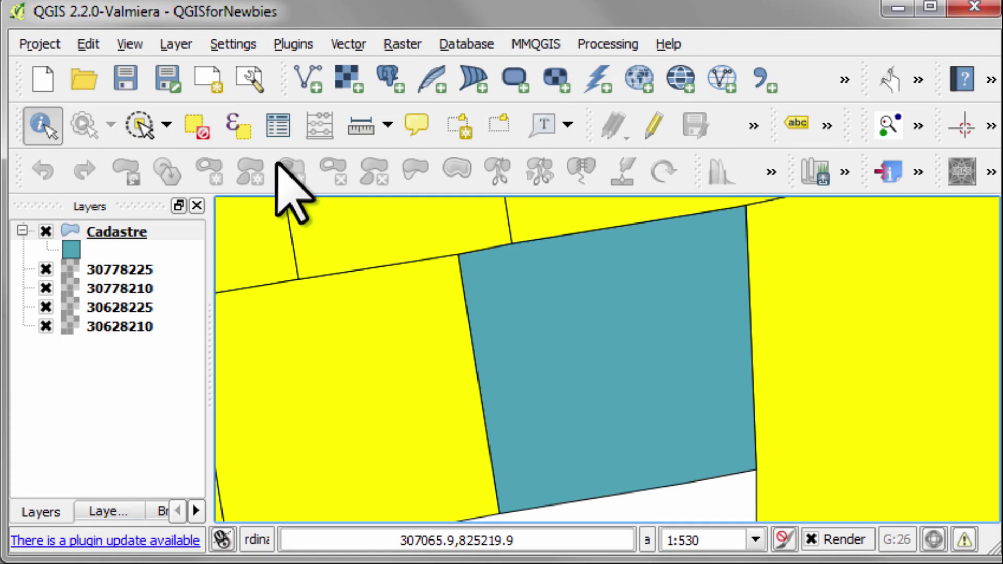
scroll(721, 283, "down", 4)
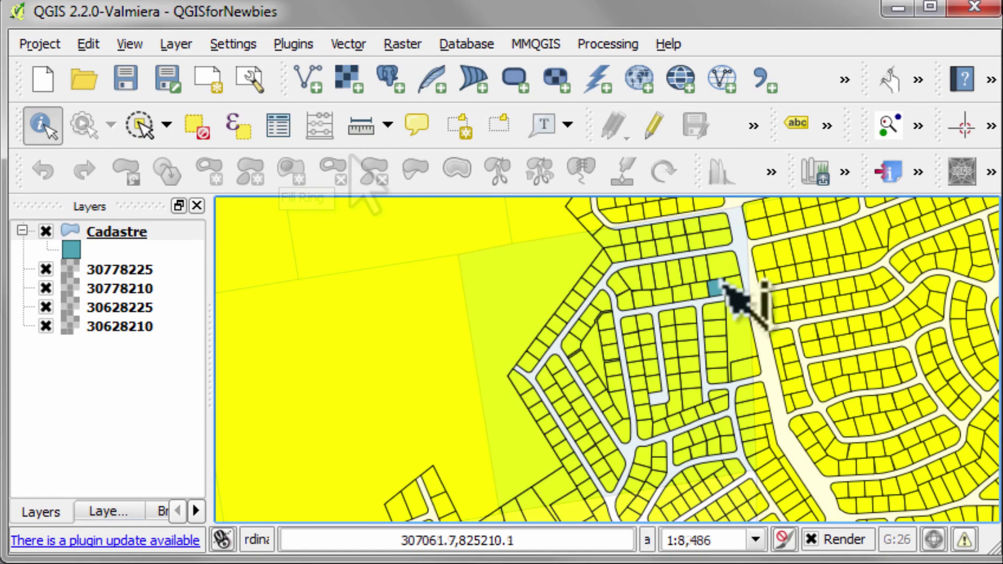
key("alt+Tab")
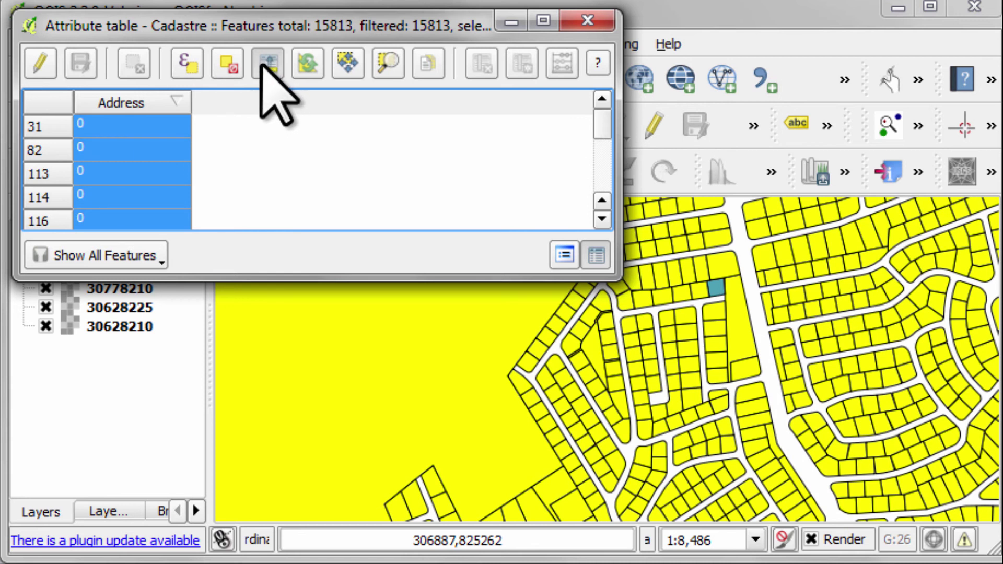
left_click(307, 65)
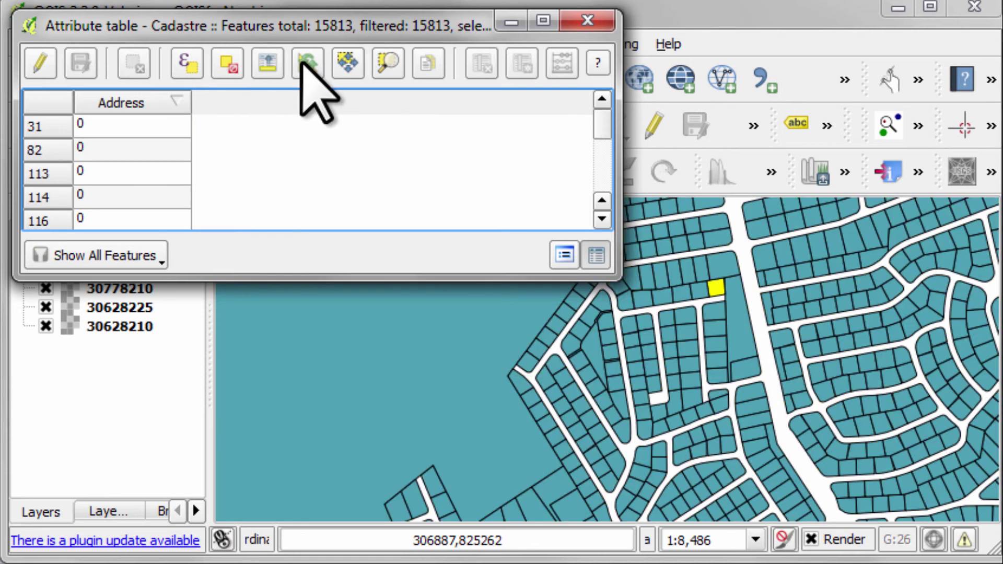
left_click(227, 65)
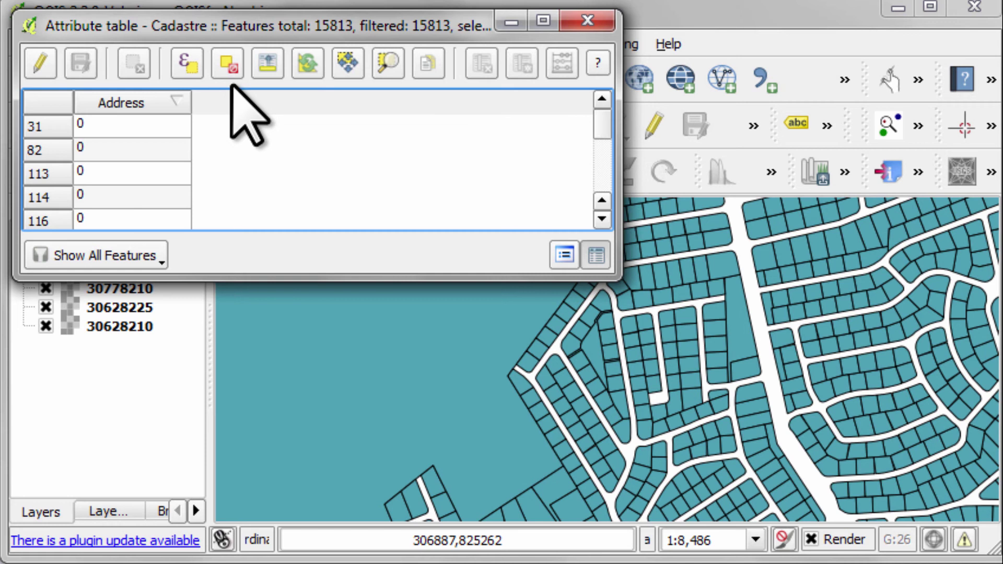
Step: Switch the Cadastre layer into edit mode from the attribute table toolbar
left_click(45, 73)
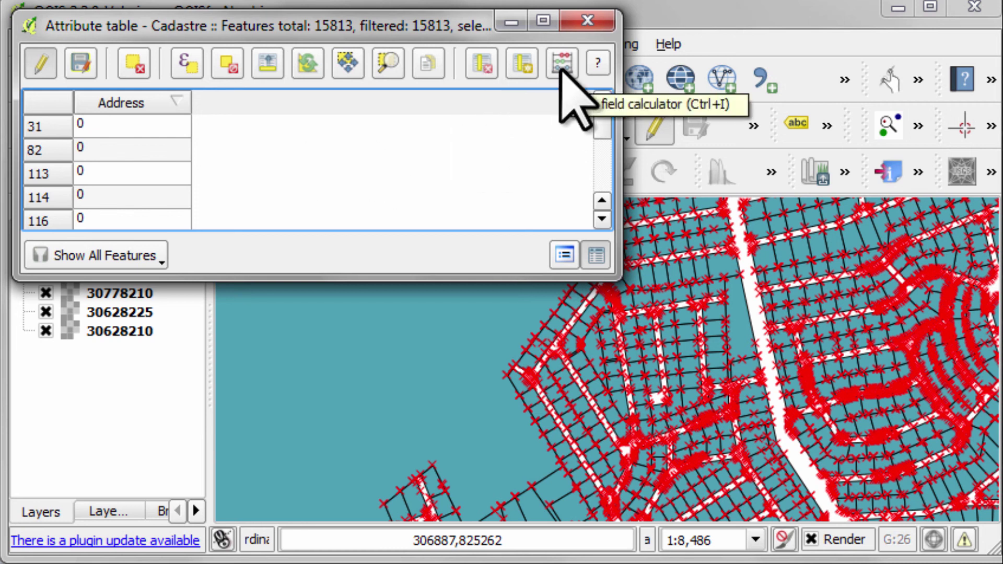
Step: Open the Field calculator for the Cadastre layer, set to create a new integer field
left_click(561, 65)
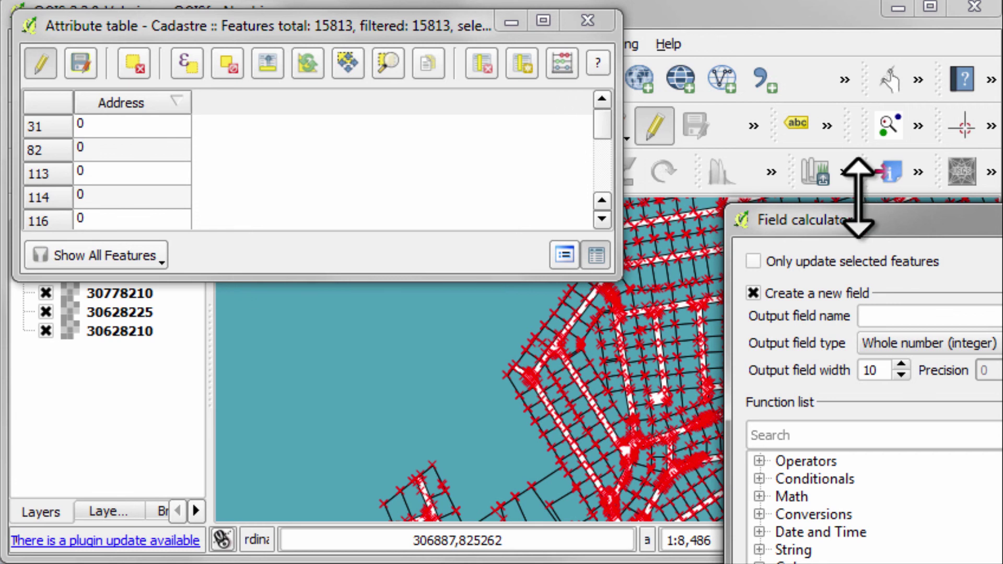